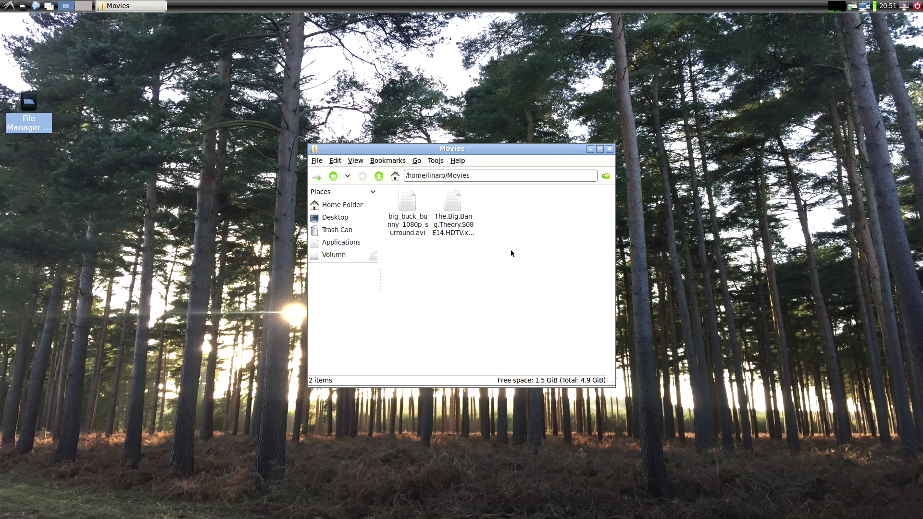
# Open The.Big.Bang.Theory.S08E14 mp4 from the Movies folder in VLC.
pyautogui.doubleClick(455, 206)
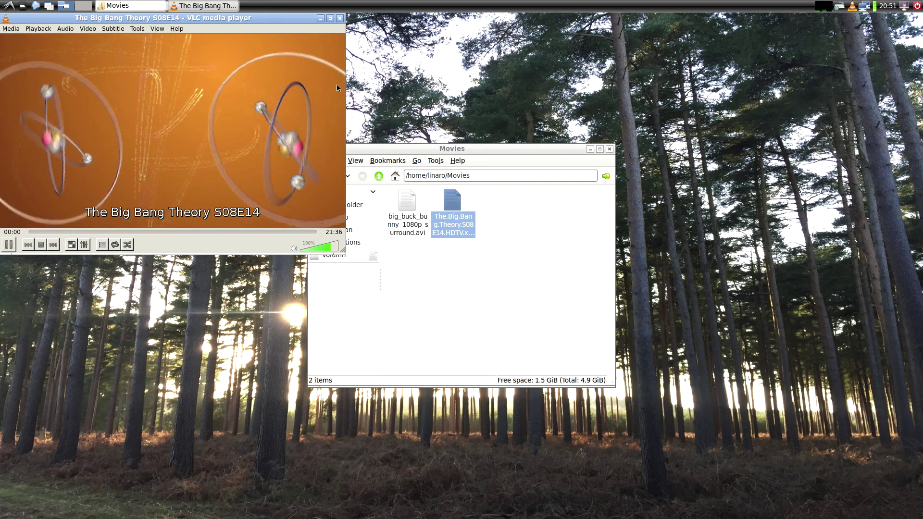
# Move the VLC window centre-right over the file manager and make the episode fullscreen.
pyautogui.moveTo(286, 16)
pyautogui.mouseDown()
pyautogui.moveTo(724, 167)
pyautogui.moveTo(739, 191)
pyautogui.mouseUp()
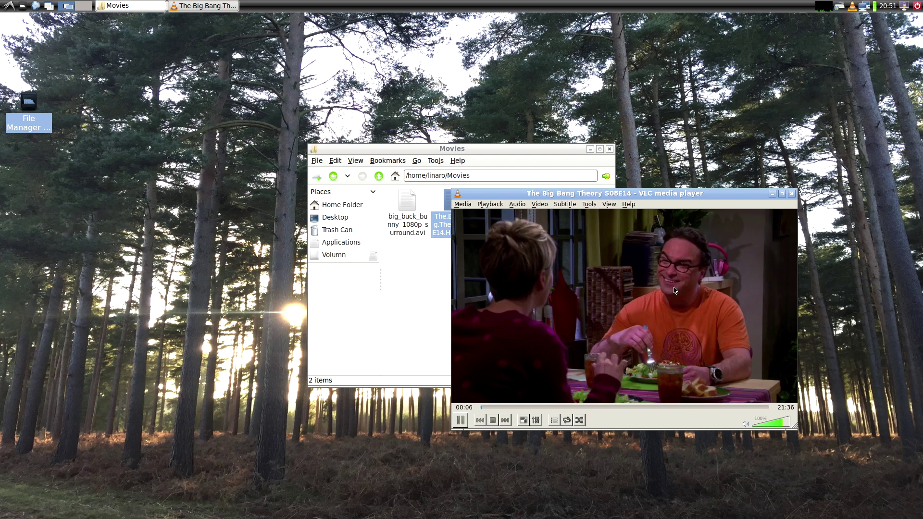
pyautogui.doubleClick(642, 290)
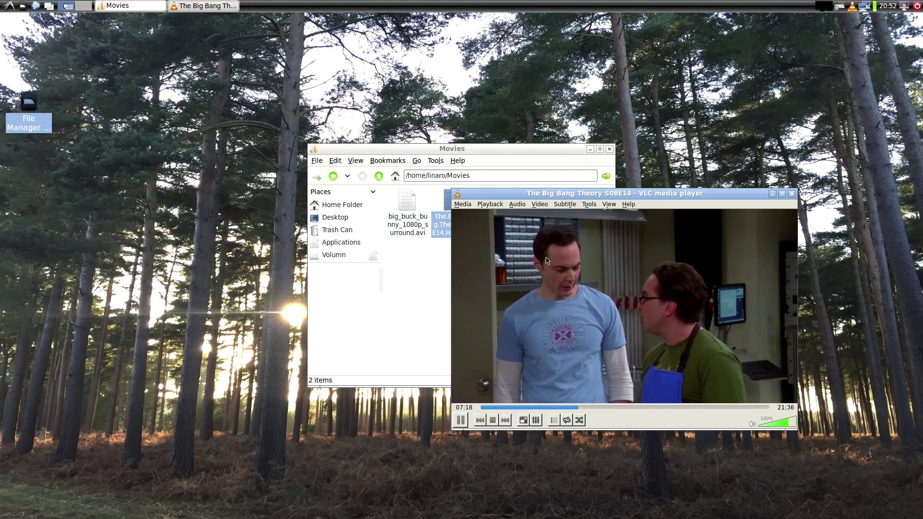
# Enter and exit fullscreen, then place the VLC window at the upper right.
pyautogui.doubleClick(547, 261)
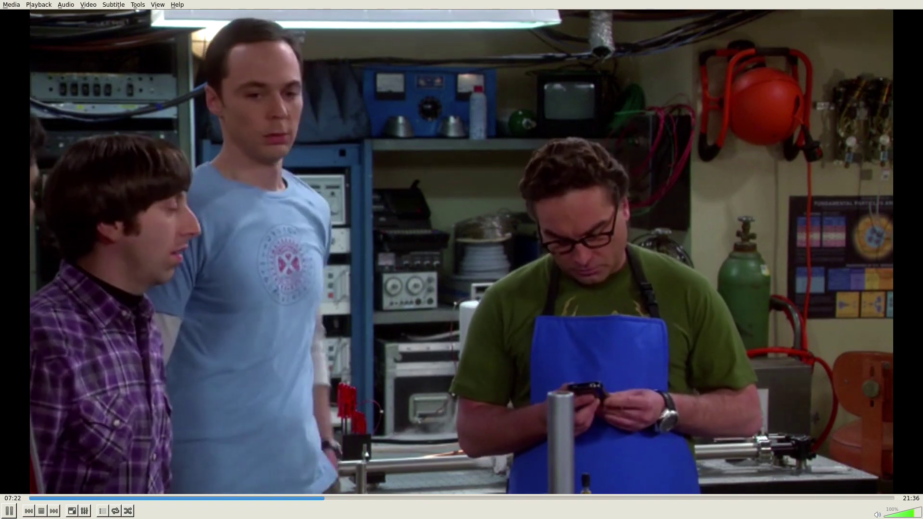
pyautogui.press('Escape')
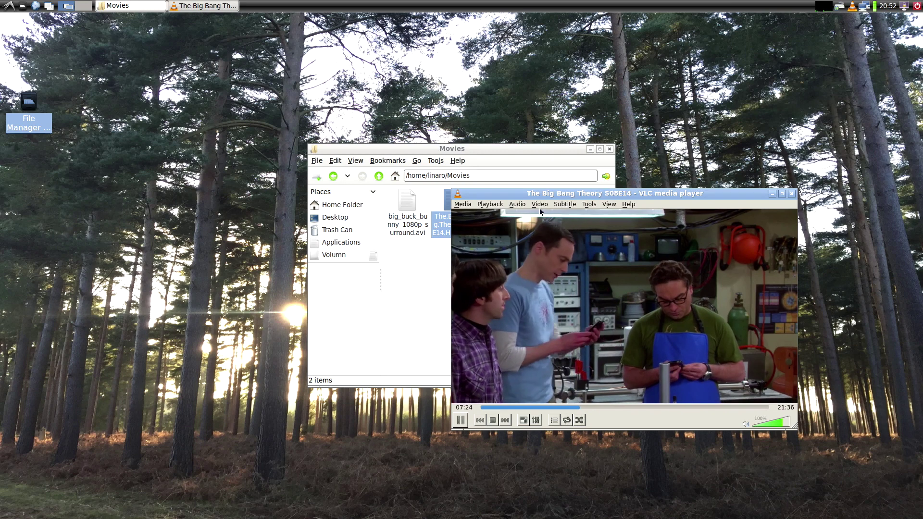
pyautogui.moveTo(549, 195); pyautogui.dragTo(604, 72)
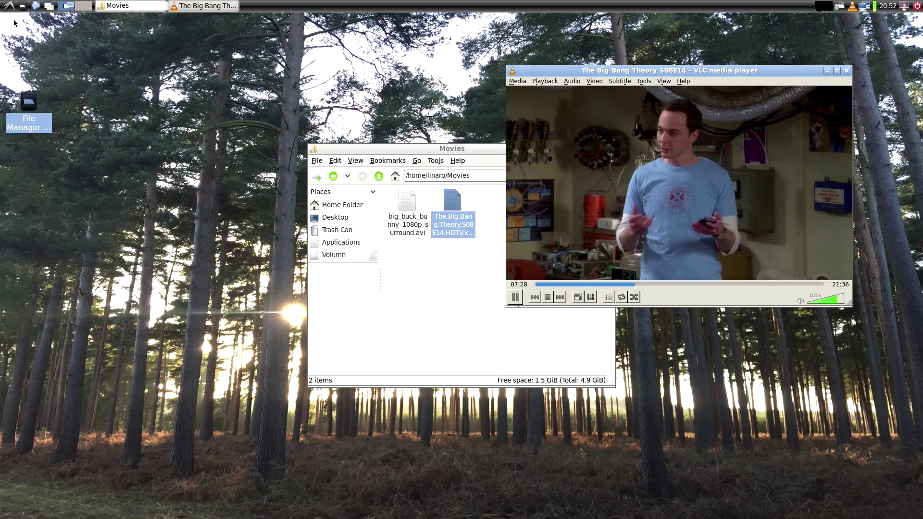
pyautogui.click(9, 5)
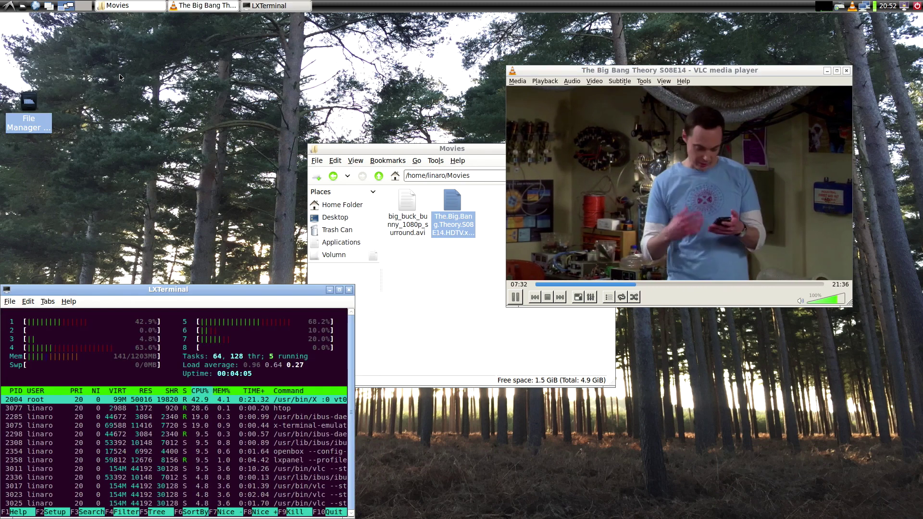
# Raise the htop terminal window higher on the left beside the video.
pyautogui.moveTo(171, 291); pyautogui.dragTo(201, 184)
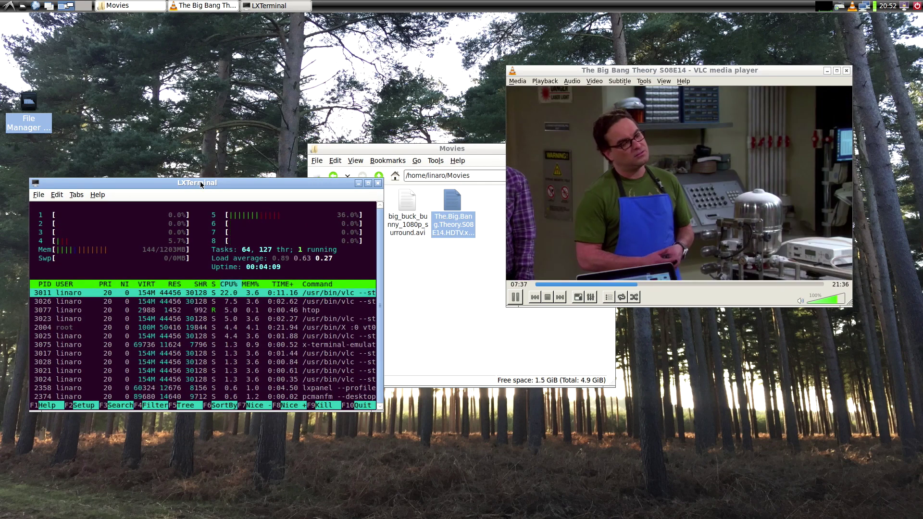
pyautogui.doubleClick(599, 71)
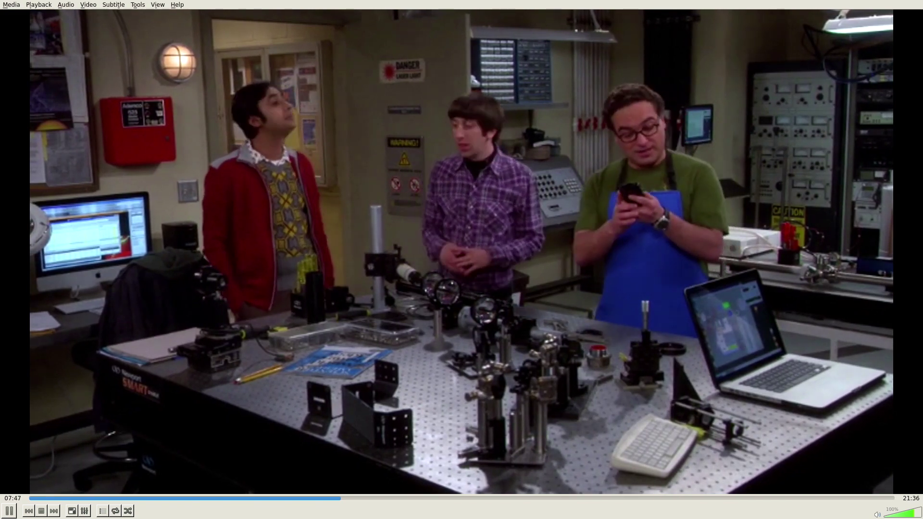
pyautogui.doubleClick(404, 55)
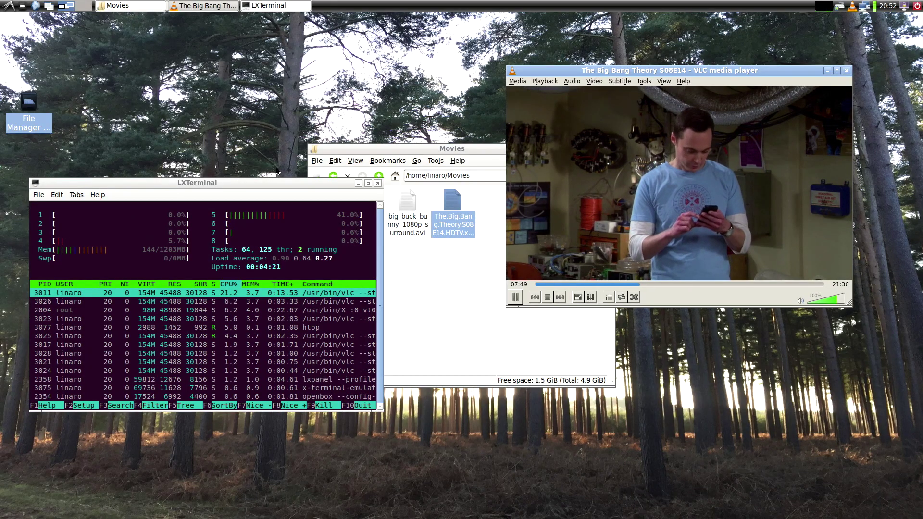